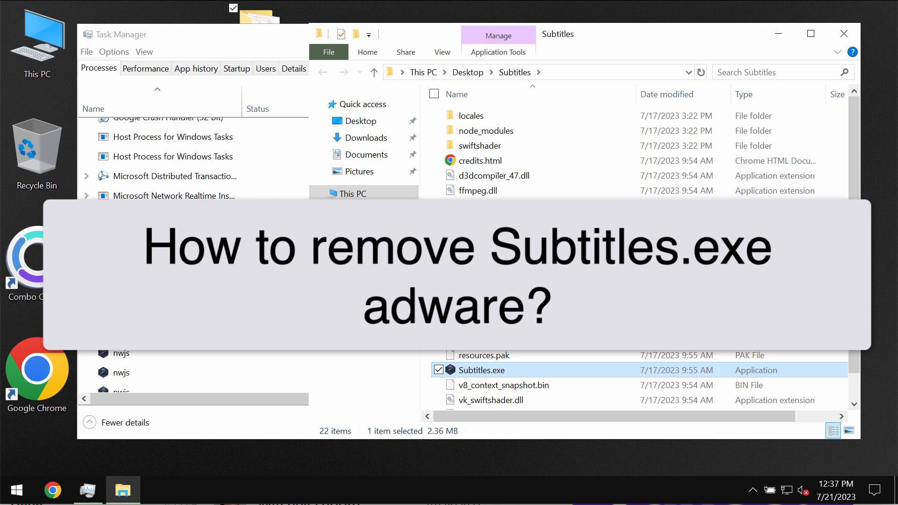
pyautogui.moveTo(657, 35); pyautogui.dragTo(594, 39)
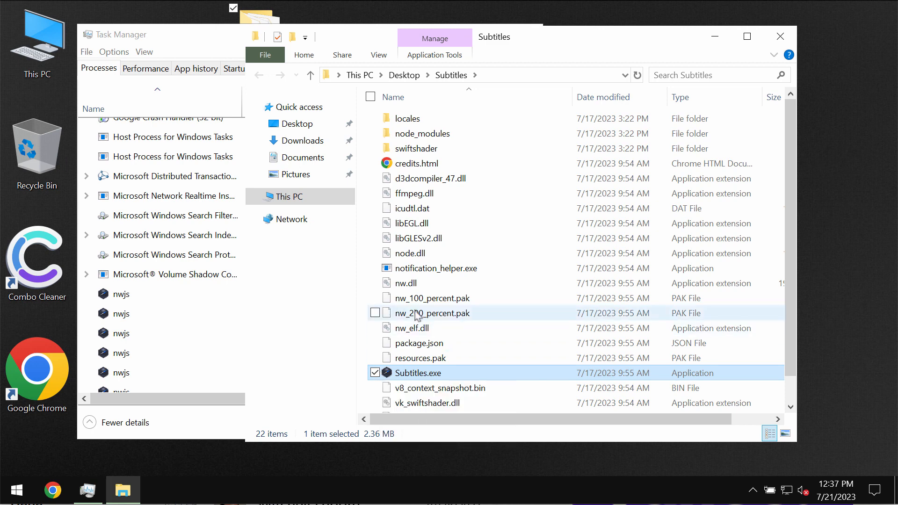
pyautogui.moveTo(638, 42); pyautogui.dragTo(669, 38)
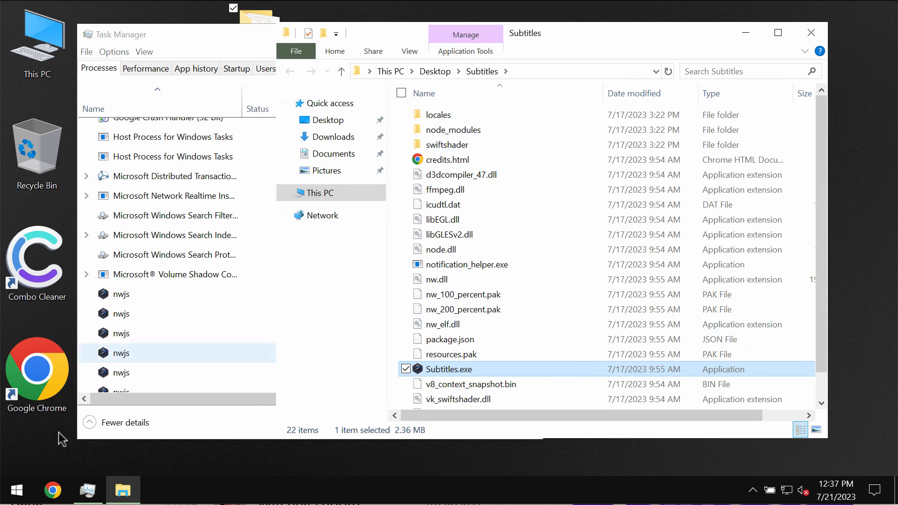
# Search Windows for "con" and open Control Panel.
pyautogui.click(10, 488)
pyautogui.rightClick(10, 488)
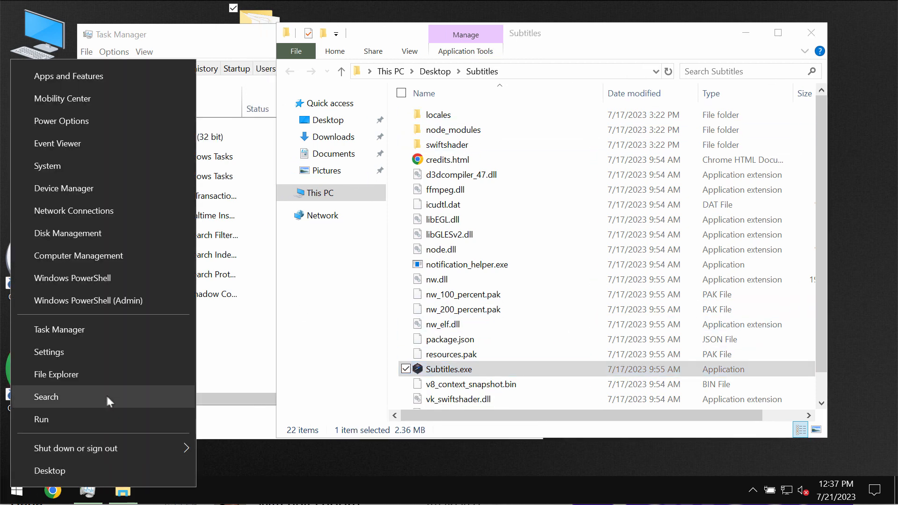
pyautogui.click(111, 454)
pyautogui.write('co')
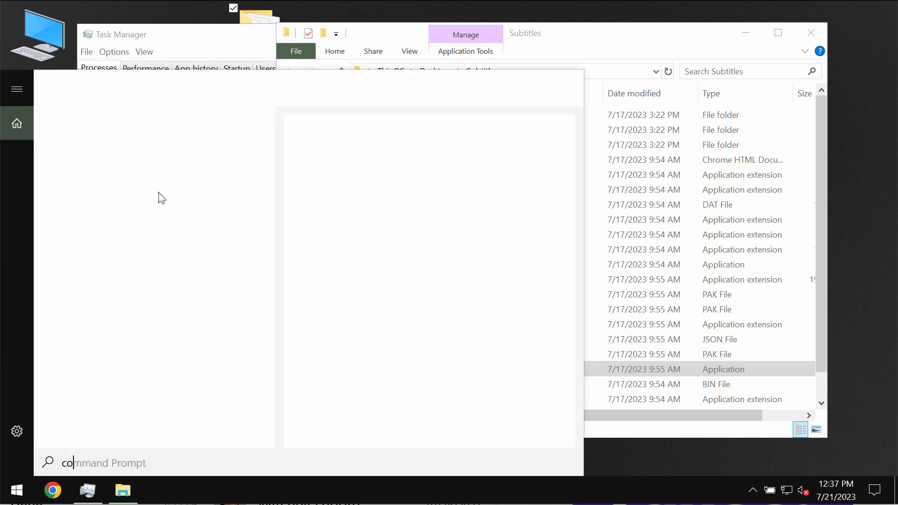
pyautogui.write('n')
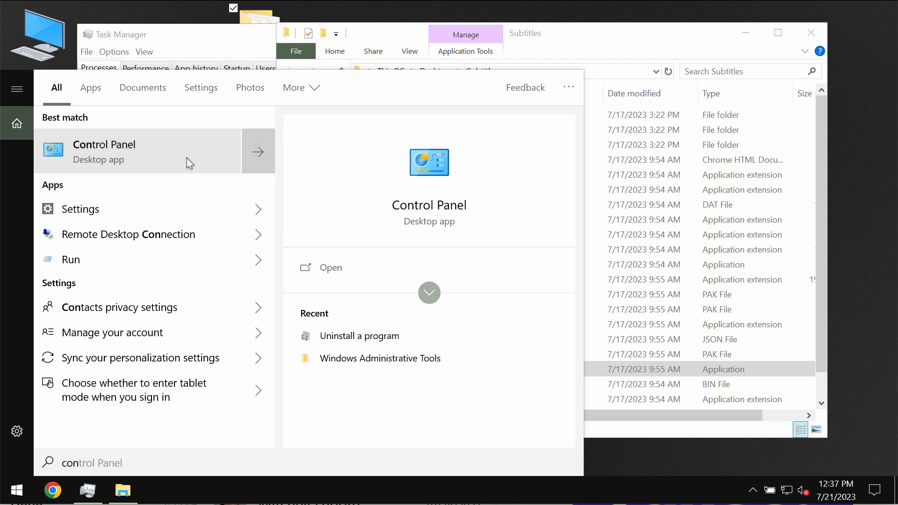
pyautogui.click(189, 163)
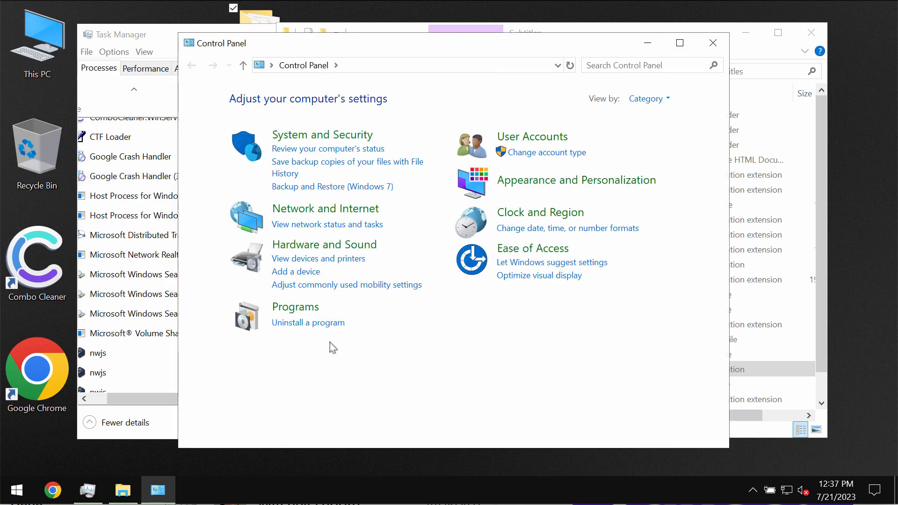
# Check the installed programs list under Uninstall a program for a Subtitles entry, and close Programs and Features.
pyautogui.click(327, 325)
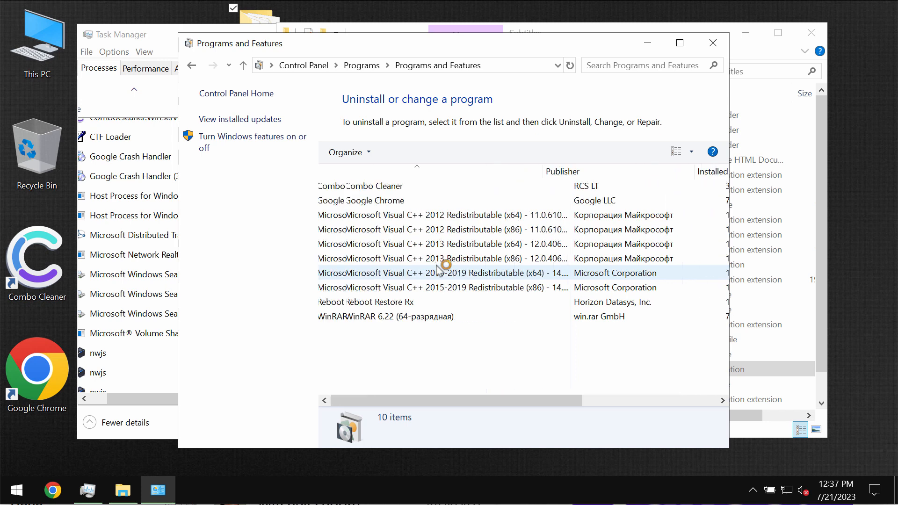
pyautogui.click(359, 270)
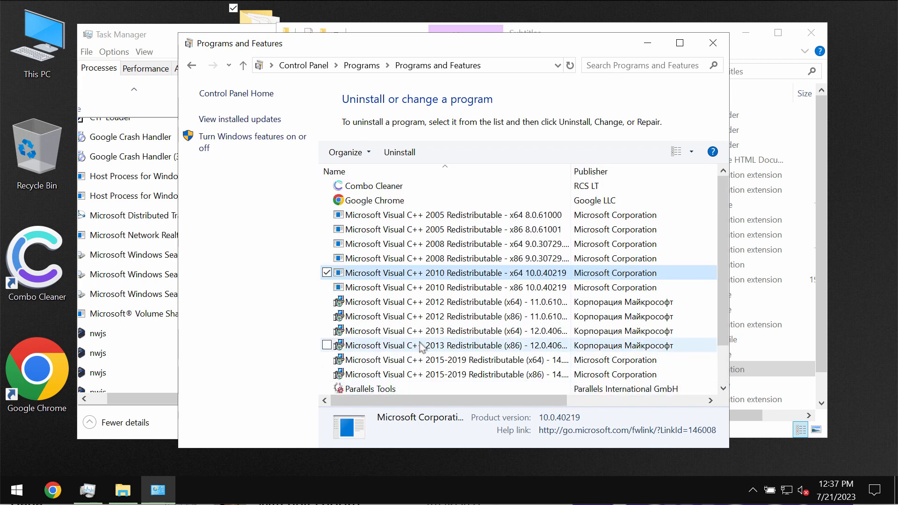
pyautogui.click(713, 43)
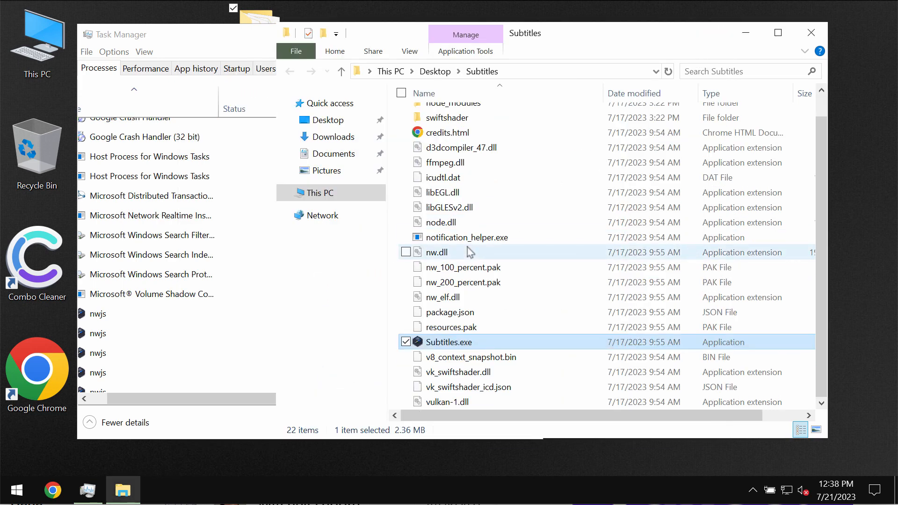
# Switch to Task Manager and open the file location of the first nwjs process.
pyautogui.scroll(1, 469, 252)
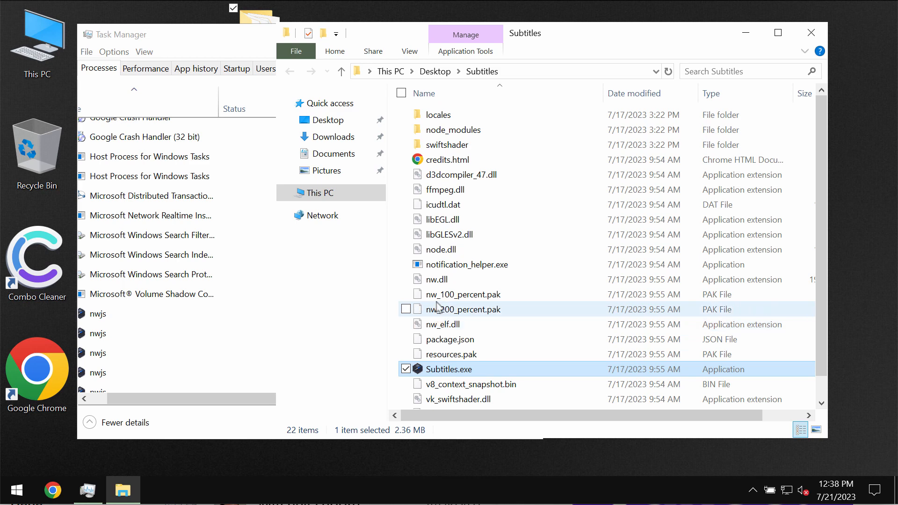
pyautogui.click(193, 42)
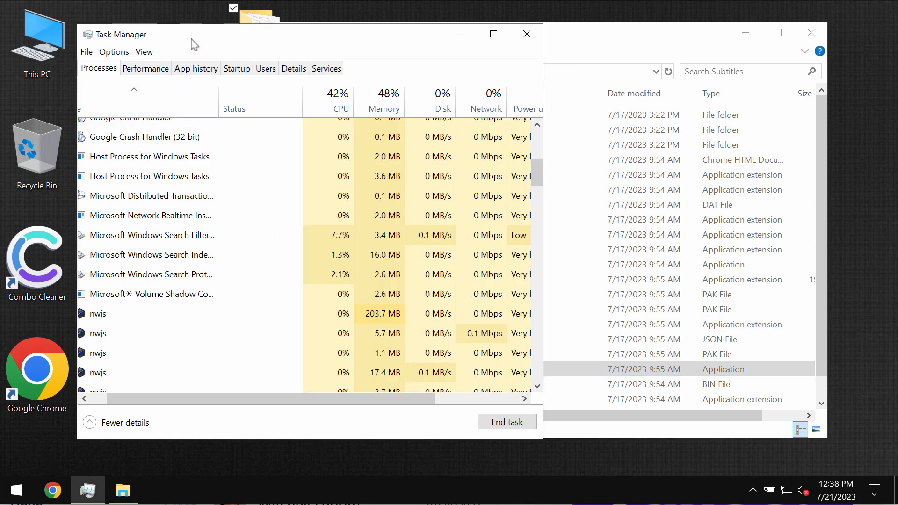
pyautogui.hscroll(-1, 243, 283)
pyautogui.click(164, 317)
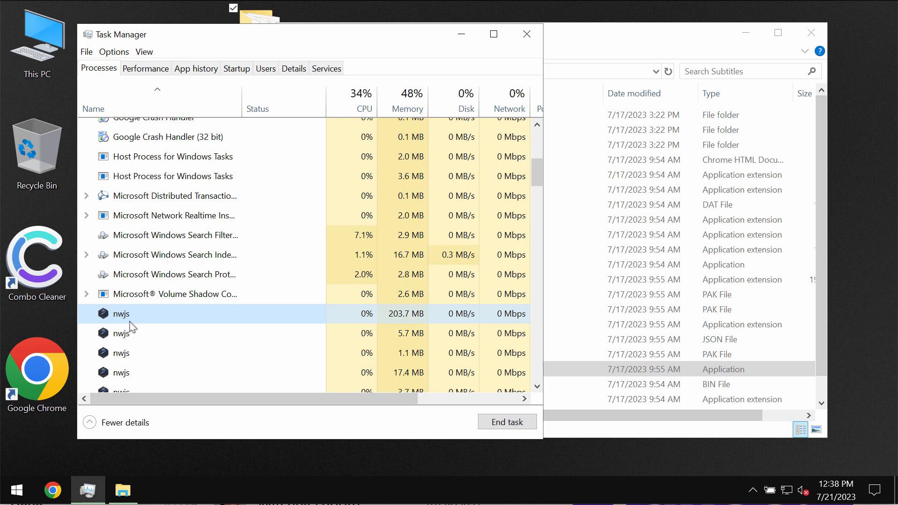
pyautogui.rightClick(146, 322)
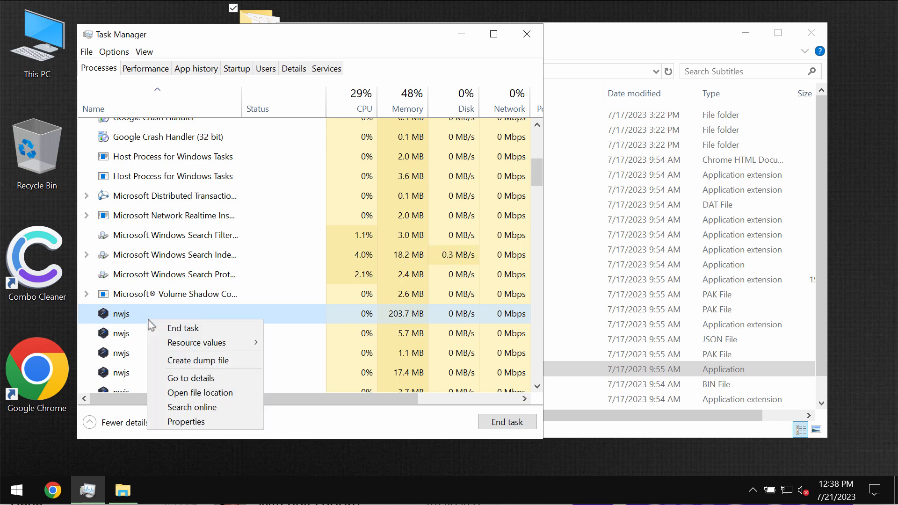
pyautogui.click(191, 393)
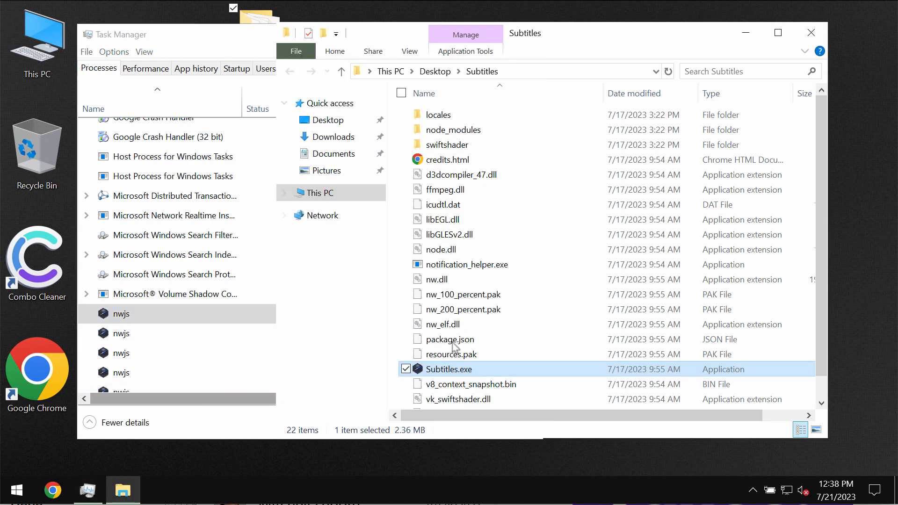
pyautogui.moveTo(617, 44); pyautogui.dragTo(622, 43)
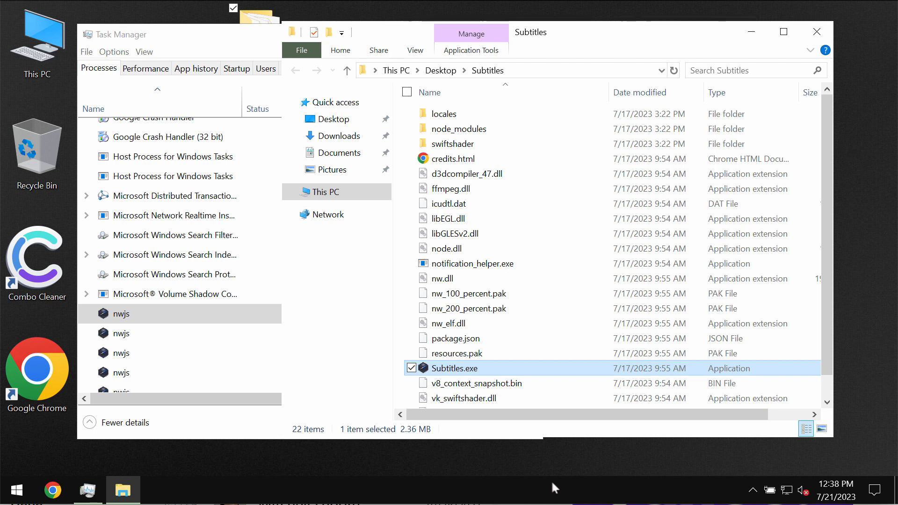
pyautogui.scroll(-1, 688, 194)
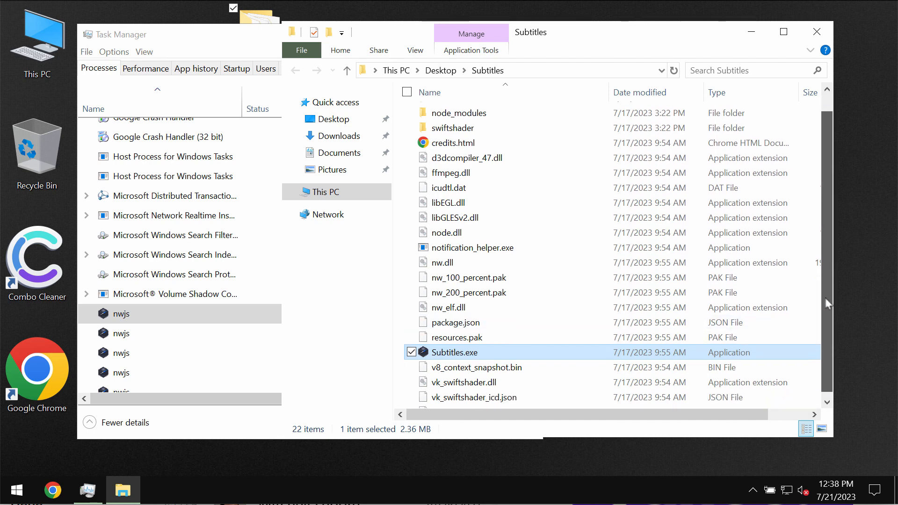
pyautogui.scroll(1, 688, 194)
pyautogui.moveTo(674, 30); pyautogui.dragTo(682, 27)
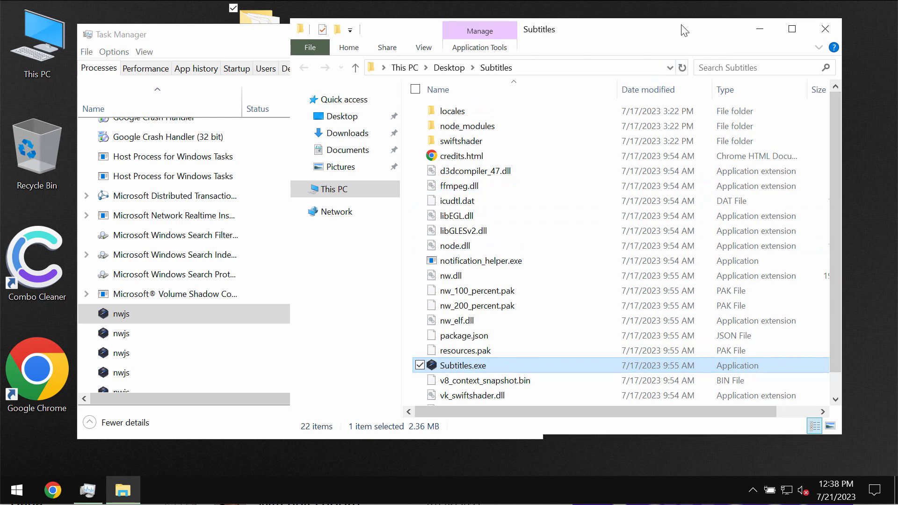
pyautogui.click(831, 33)
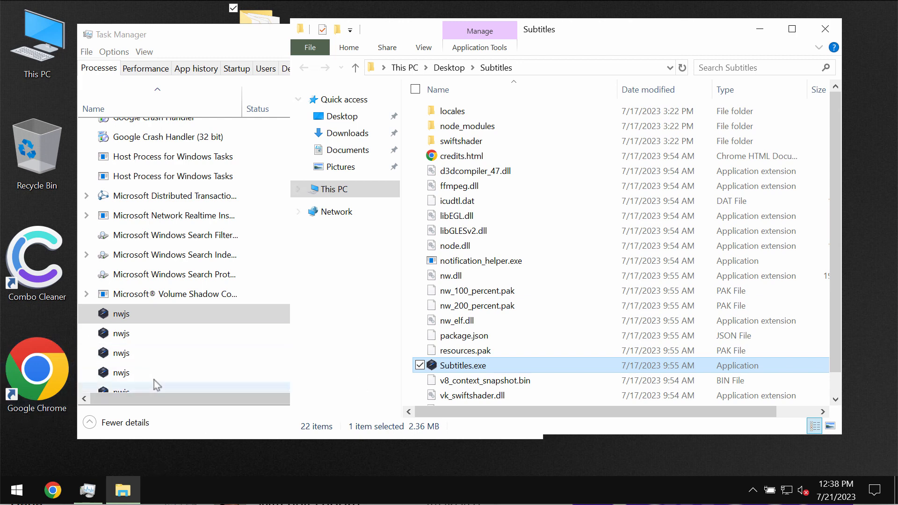
# Switch to Google Chrome and open the combocleaner.com website from the new tab page's shortcut.
pyautogui.click(13, 373)
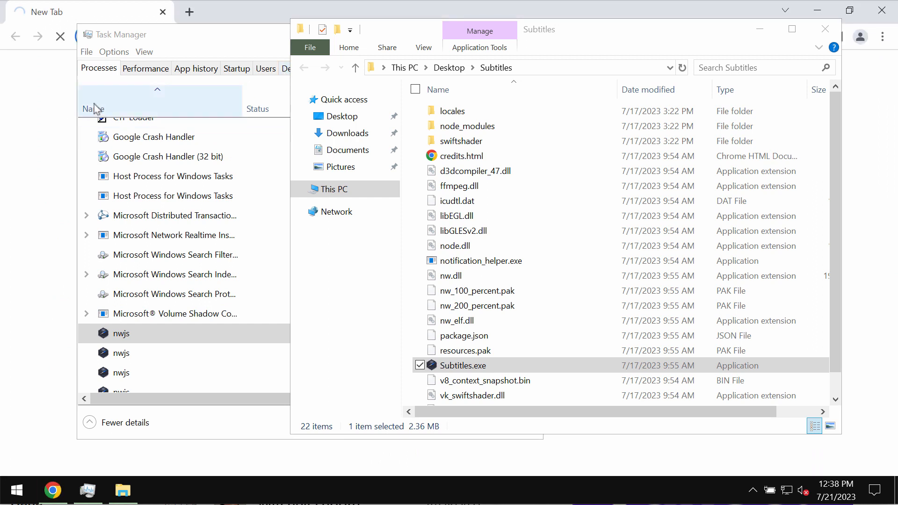
pyautogui.click(252, 36)
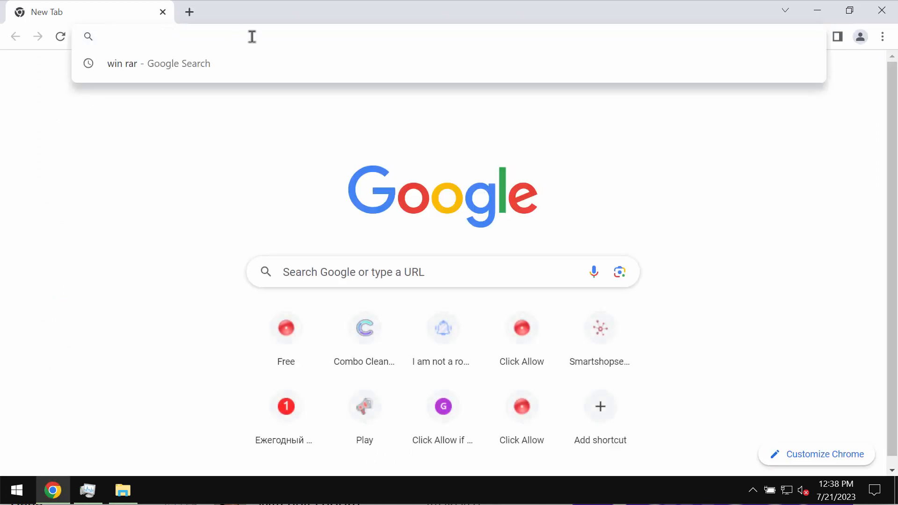
pyautogui.click(349, 360)
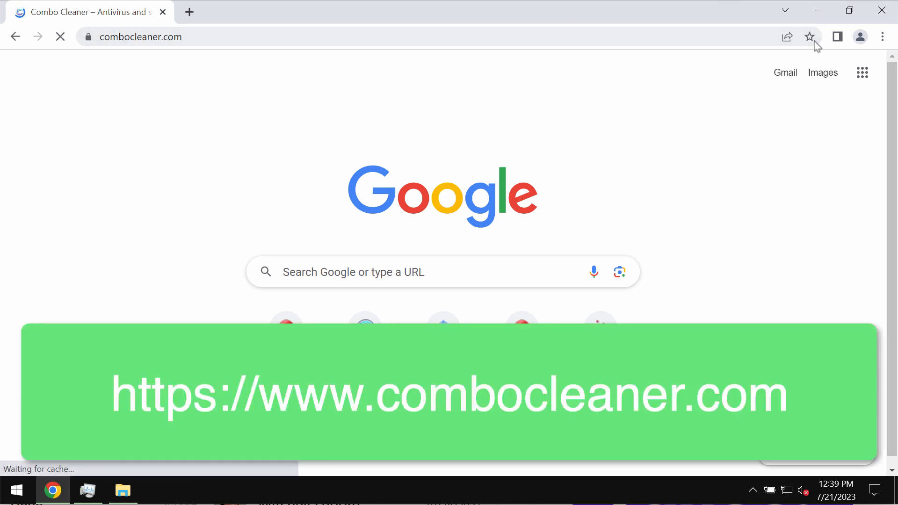
pyautogui.click(294, 39)
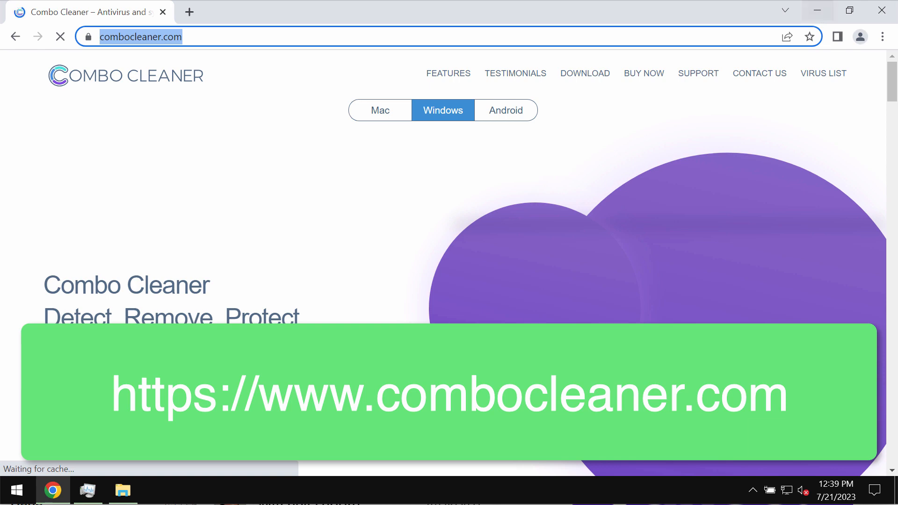
# Minimize the browser and close the Subtitles folder and Task Manager windows.
pyautogui.click(818, 10)
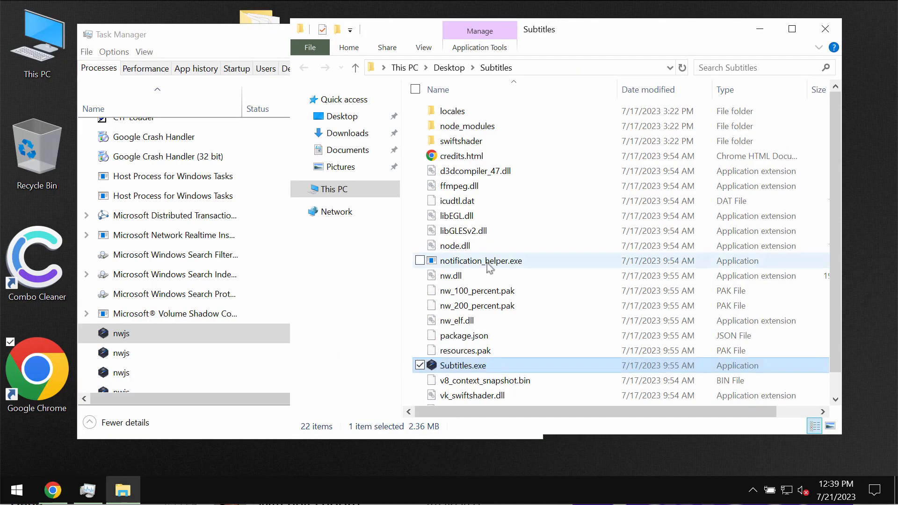
pyautogui.click(824, 30)
pyautogui.click(536, 37)
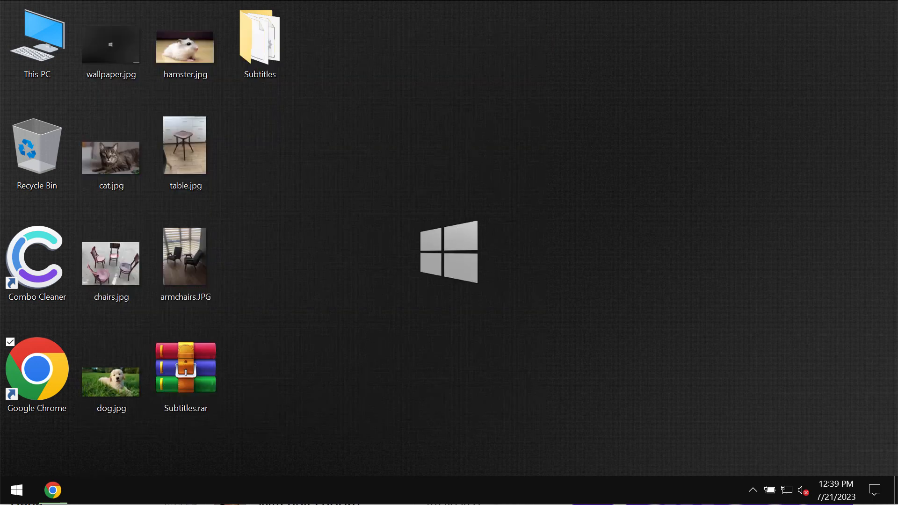
# Switch to Combo Cleaner and start a Quick Scan of the computer.
pyautogui.click(753, 490)
pyautogui.click(763, 466)
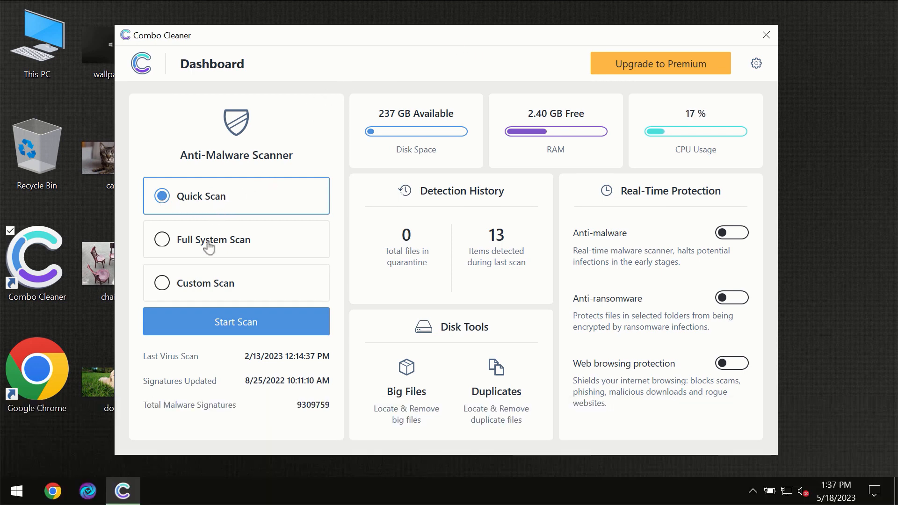
pyautogui.click(231, 325)
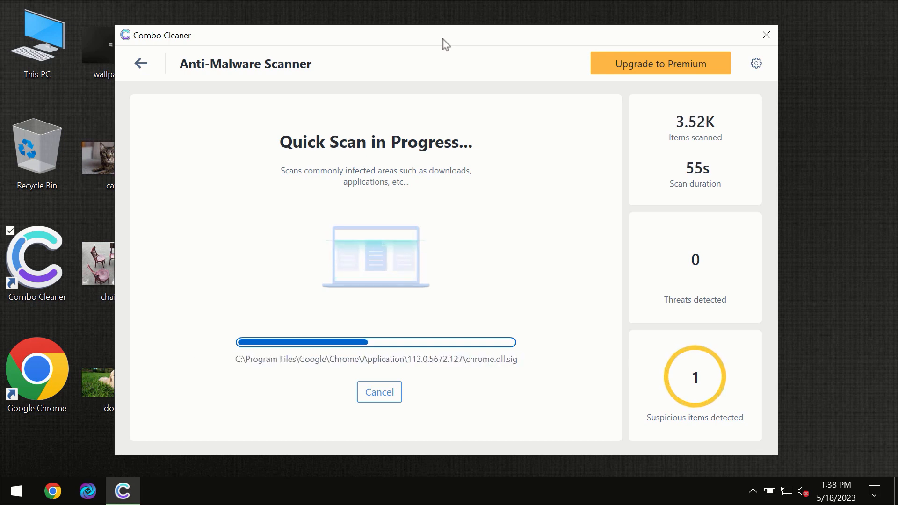
# Review Combo Cleaner's general and Anti-Ransomware settings while the scan runs, and return to the dashboard.
pyautogui.click(758, 65)
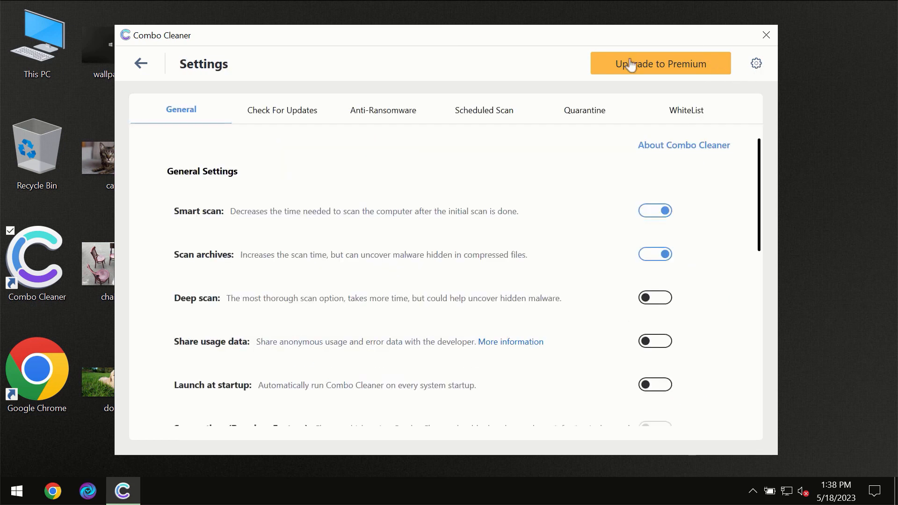
pyautogui.click(378, 120)
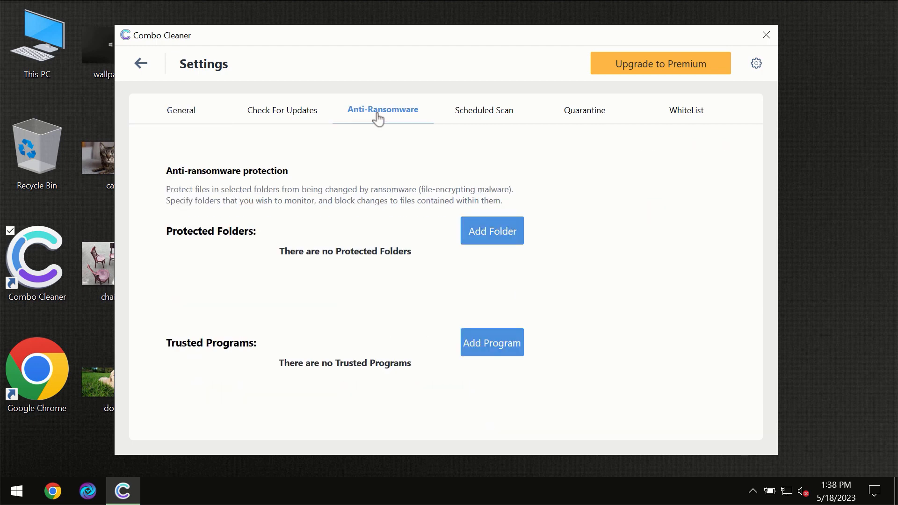
pyautogui.click(142, 65)
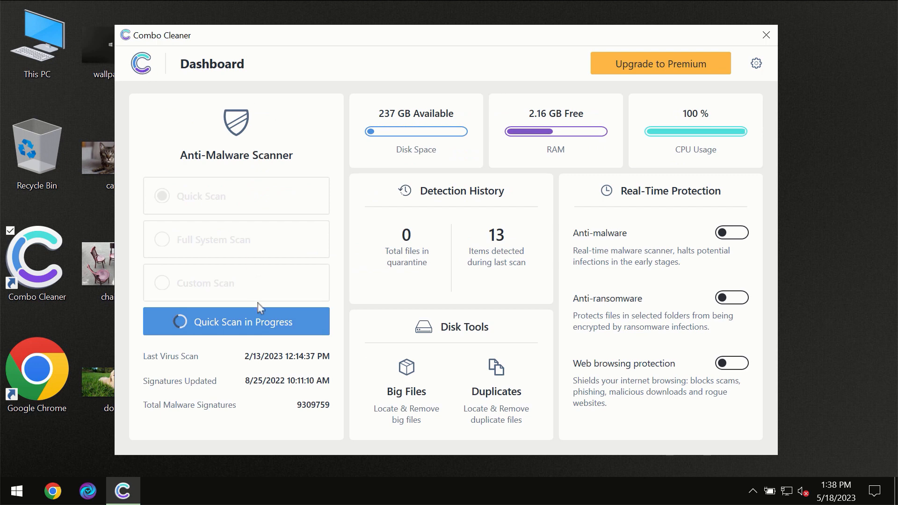
# Reopen the Quick Scan for its threat results and open the Premium upgrade page.
pyautogui.click(260, 327)
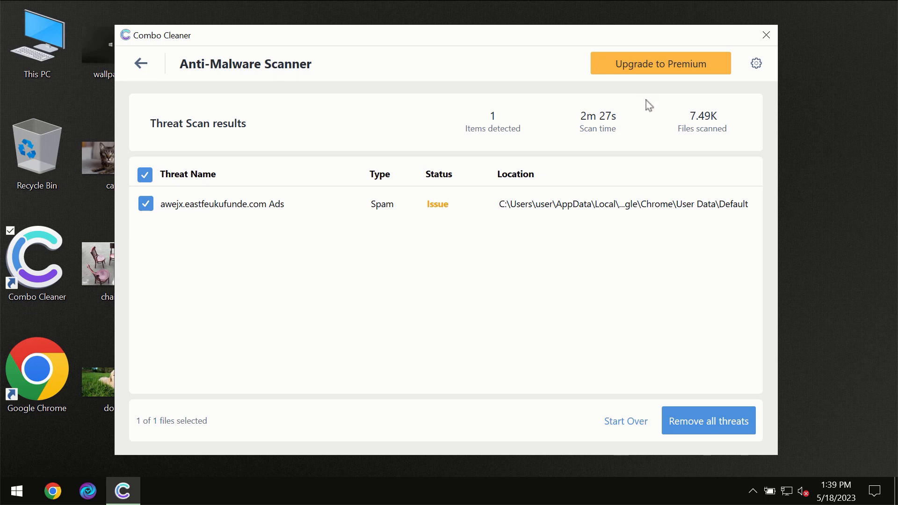
pyautogui.click(645, 65)
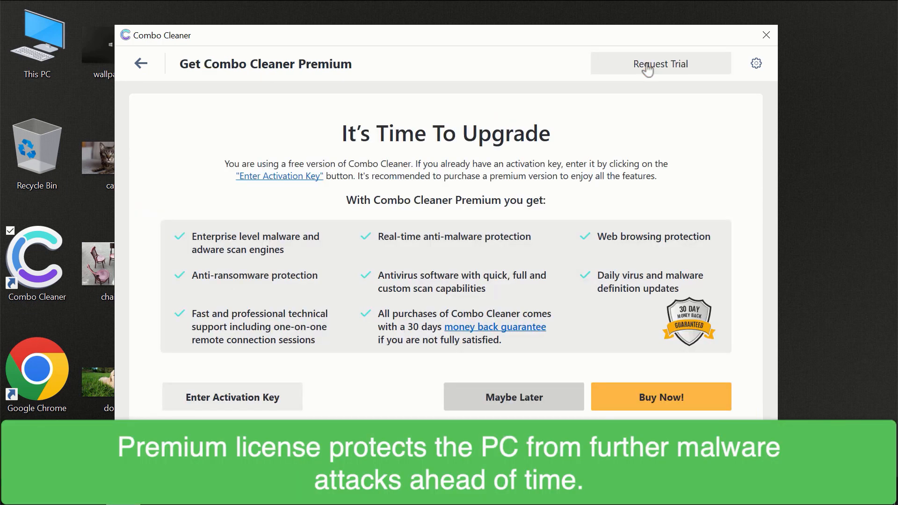